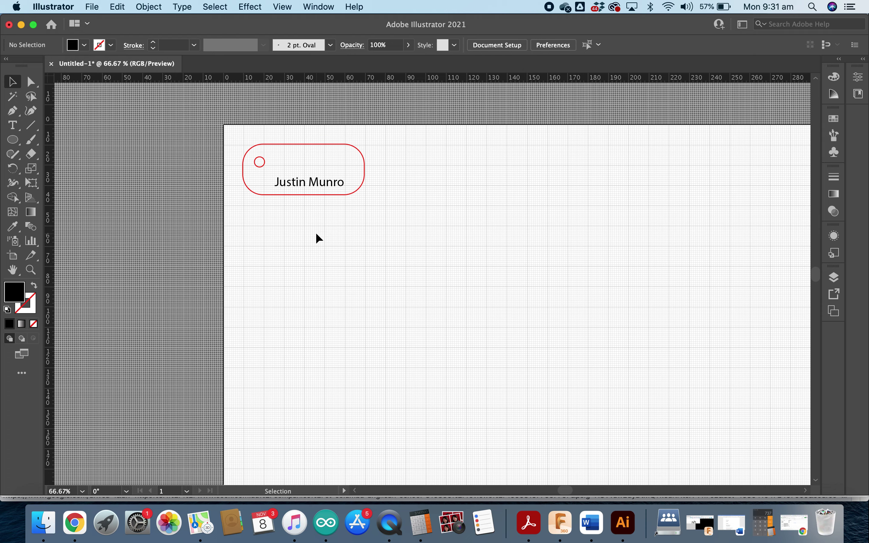
Step: Check the artboard for hidden objects, then browse to the shared storage location in Finder
{"action": "left_click_drag", "start_coordinate": [316, 234], "coordinate": [516, 291]}
{"action": "left_click", "coordinate": [517, 292]}
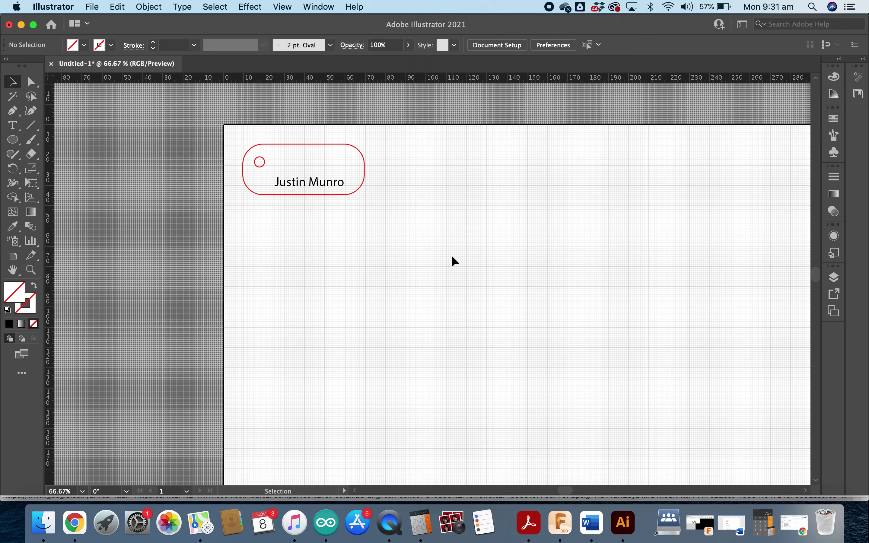
{"action": "left_click", "coordinate": [43, 523]}
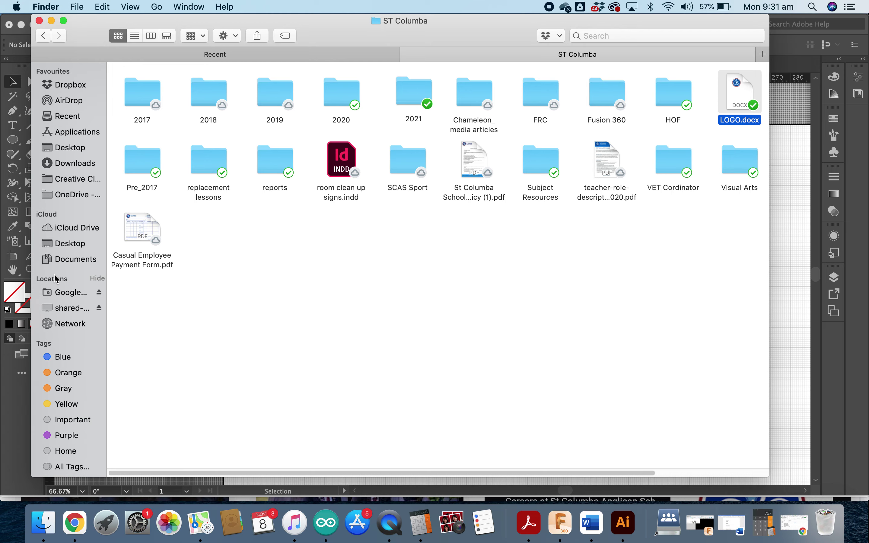
{"action": "left_click", "coordinate": [69, 308]}
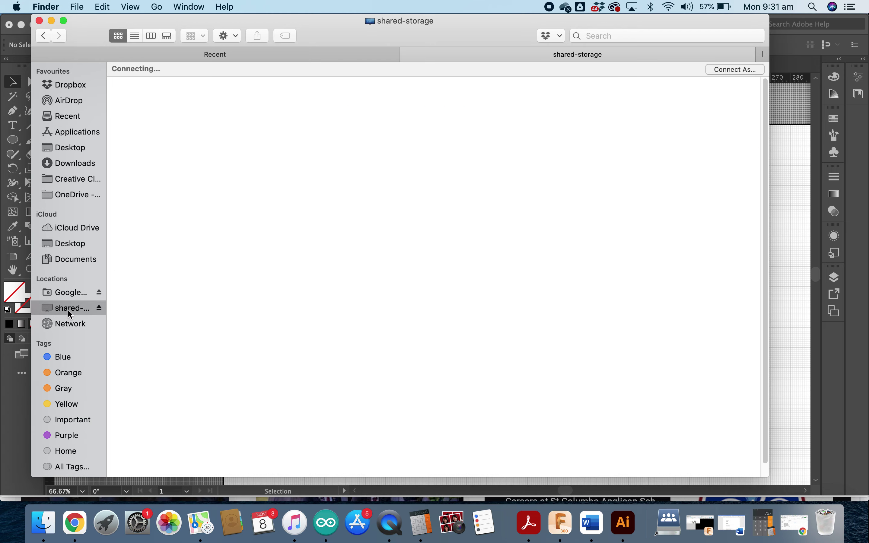
Step: Open the St Columba logo file from students > !Technolgy Faculty 2021 > 1.Laser Cutter Templates
{"action": "double_click", "coordinate": [427, 106]}
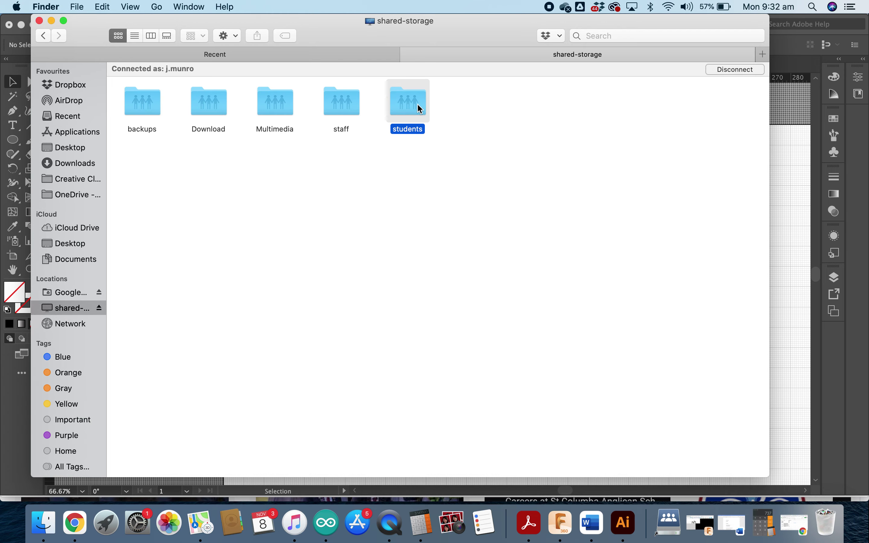
{"action": "double_click", "coordinate": [144, 95]}
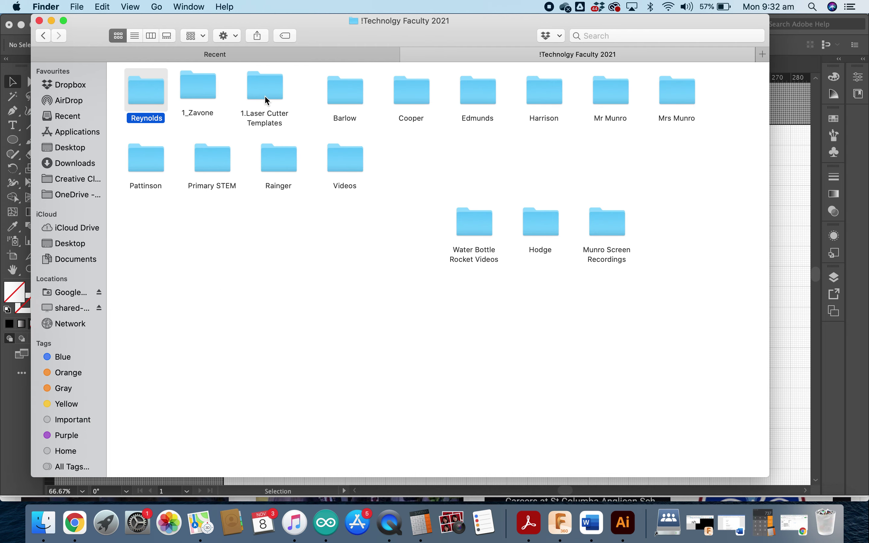
{"action": "double_click", "coordinate": [265, 96]}
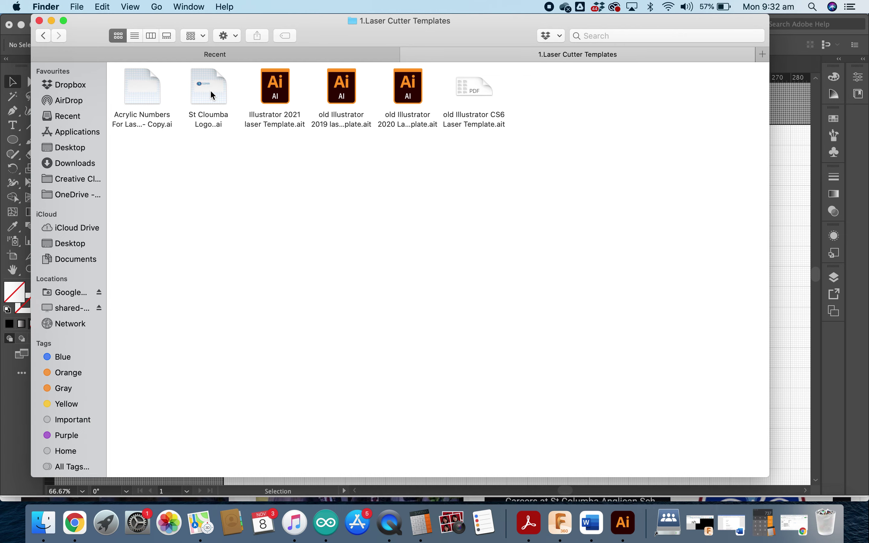
{"action": "double_click", "coordinate": [211, 92]}
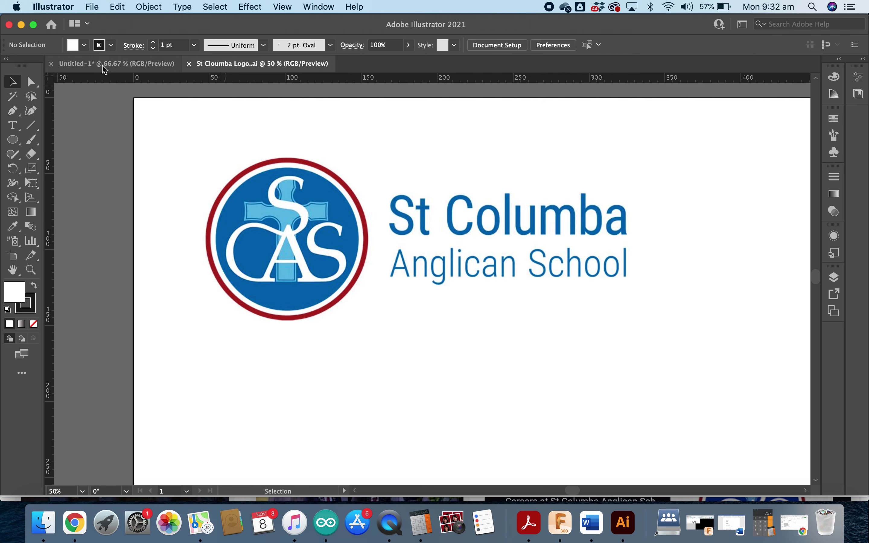
Step: Copy the St Columba logo group and return to the Untitled-1 bag tag document
{"action": "left_click", "coordinate": [330, 229]}
{"action": "key", "text": "a"}
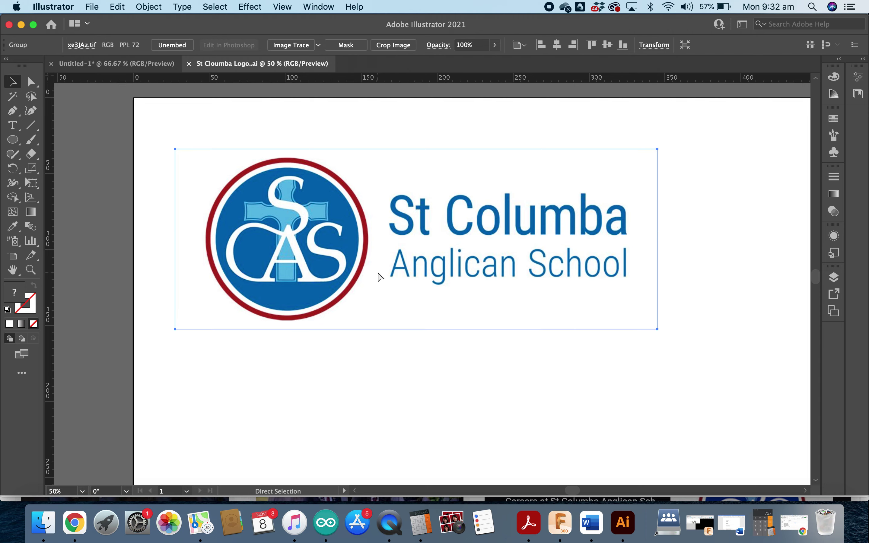
{"action": "key", "text": "v"}
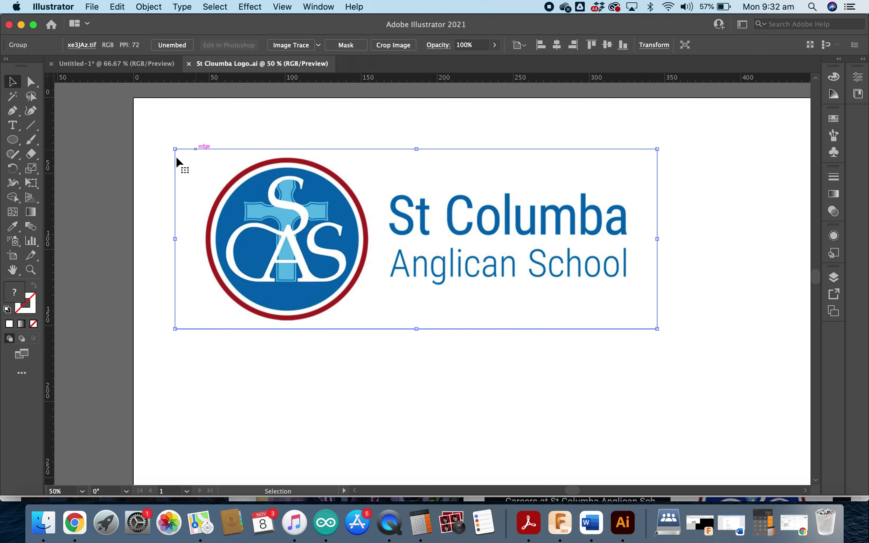
{"action": "left_click", "coordinate": [102, 68]}
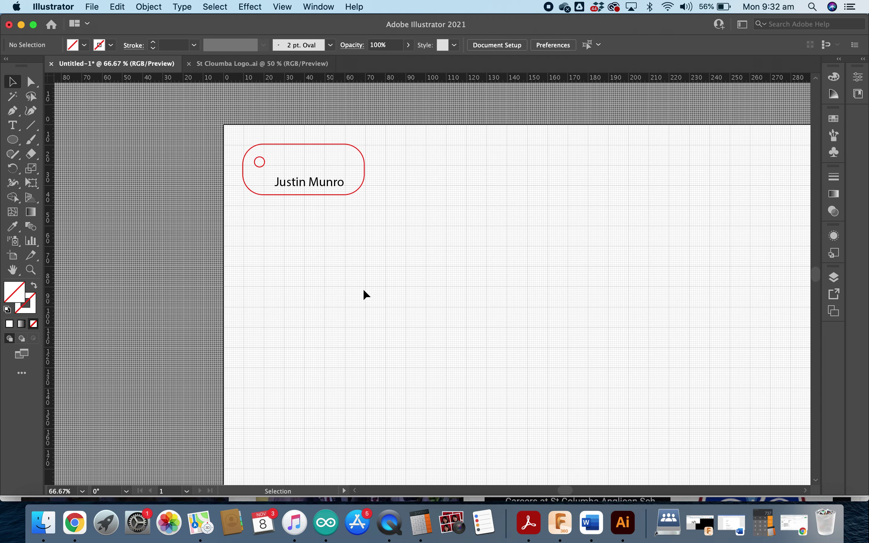
Step: Paste the logo into Untitled-1, zoom out to 33.33%, and place it below the tag
{"action": "key", "text": "a"}
{"action": "key", "text": "super+v"}
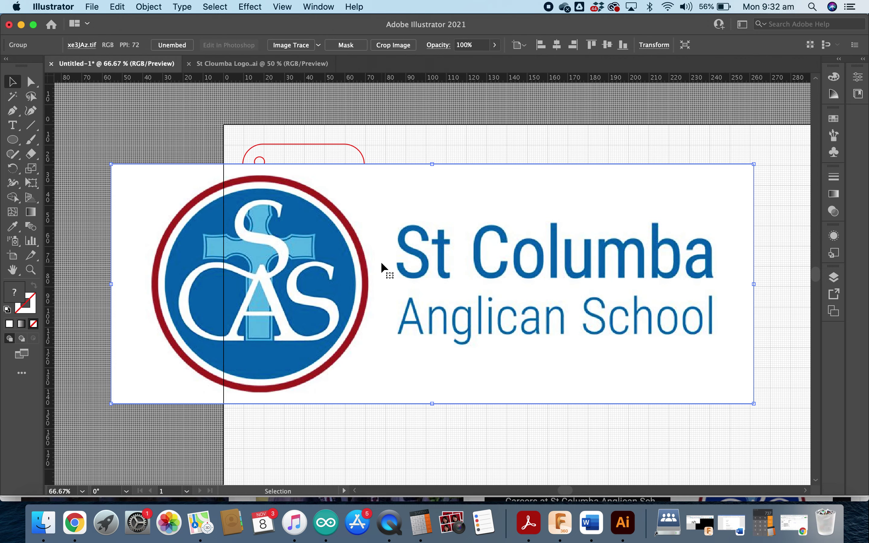
{"action": "left_click_drag", "start_coordinate": [382, 261], "coordinate": [420, 291]}
{"action": "key", "text": "super+minus"}
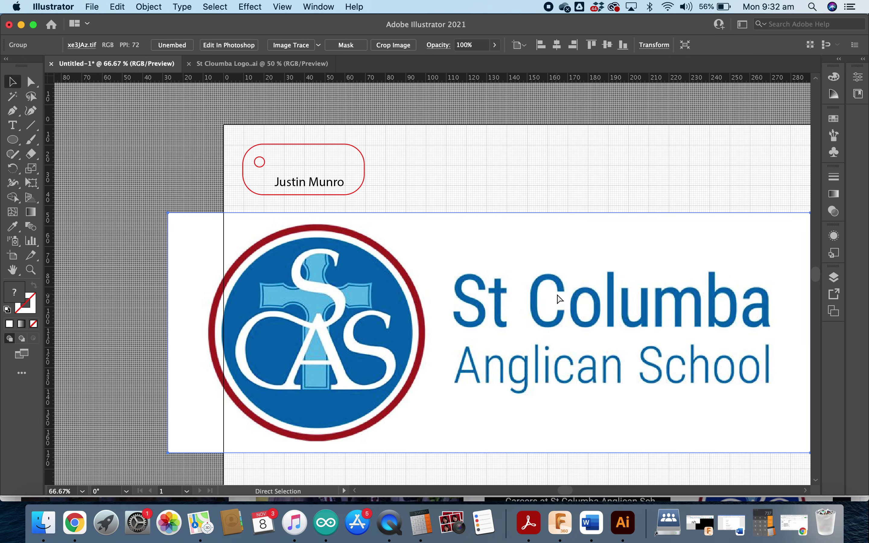
{"action": "key", "text": "super+minus"}
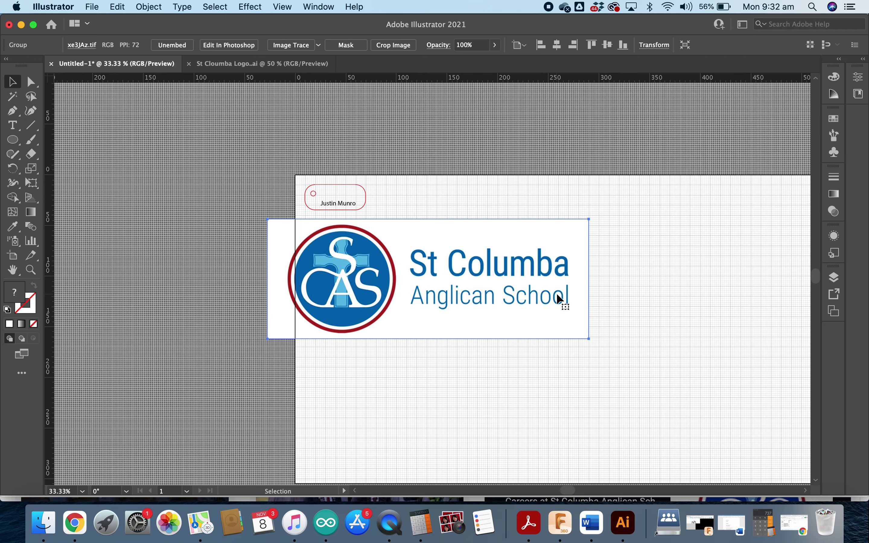
{"action": "left_click_drag", "start_coordinate": [431, 276], "coordinate": [497, 288]}
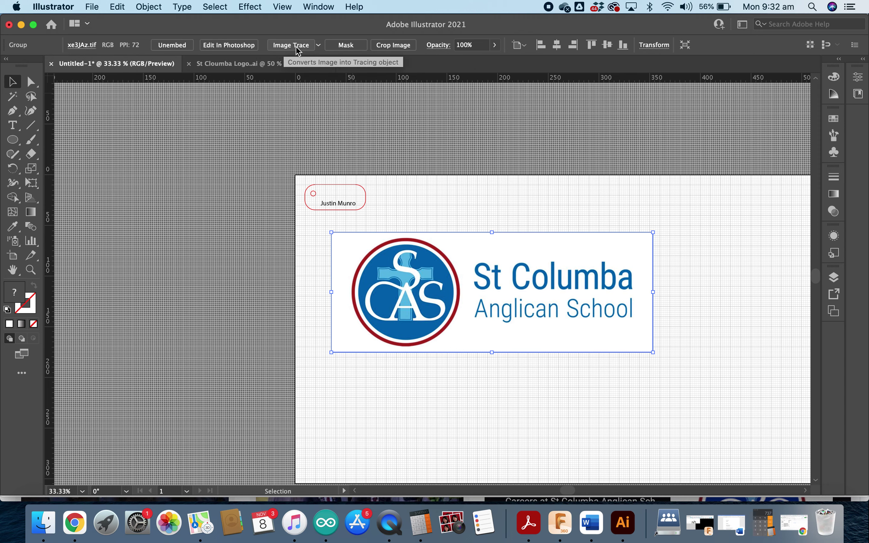
Step: Image Trace the logo with the Shades of Gray preset and expand it into paths
{"action": "left_click", "coordinate": [319, 46]}
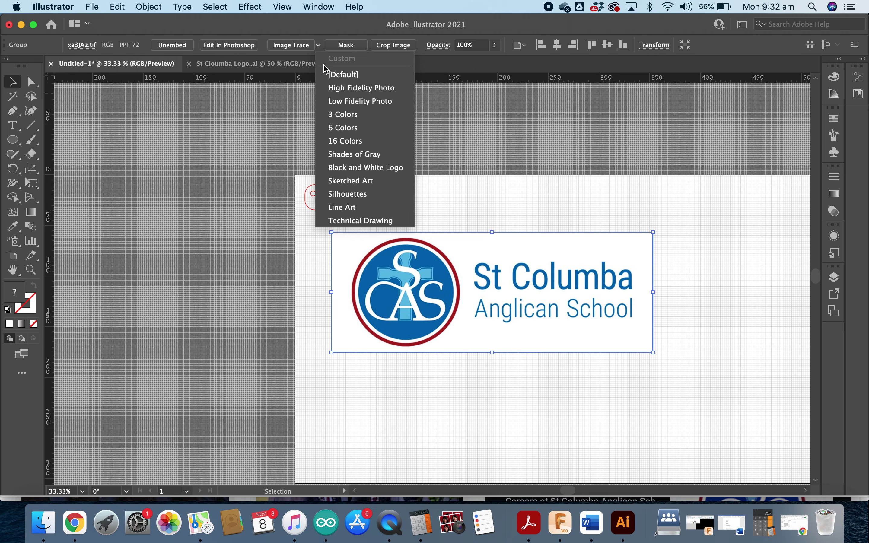
{"action": "left_click", "coordinate": [345, 155]}
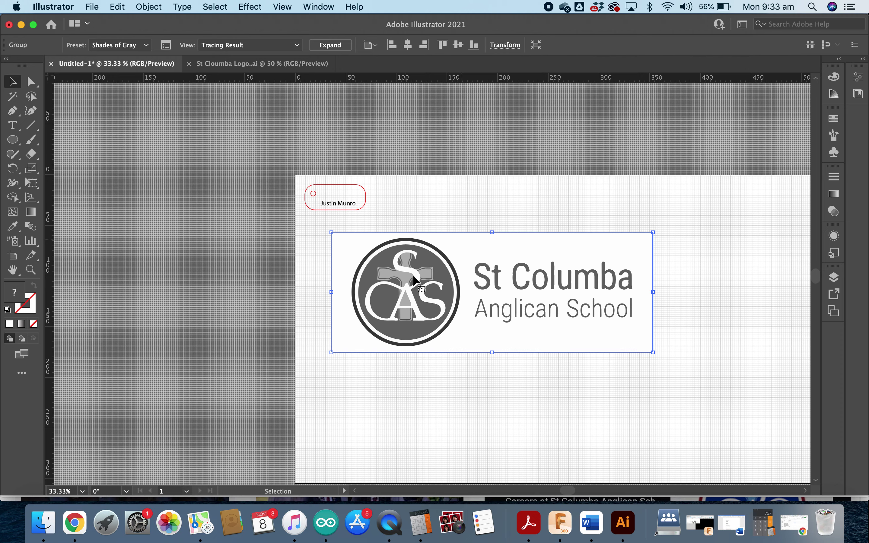
{"action": "left_click", "coordinate": [329, 49]}
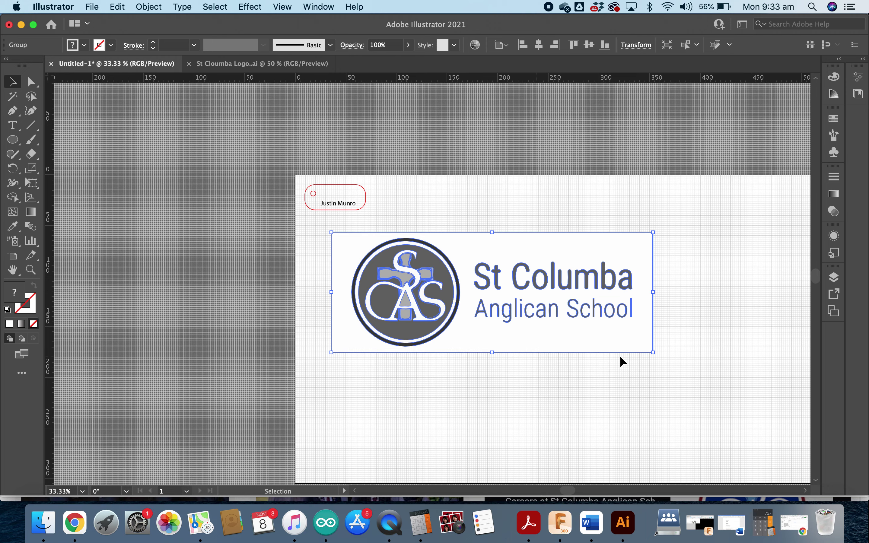
Step: Delete the traced logo's white background rectangle with the Direct Selection tool
{"action": "left_click", "coordinate": [712, 286]}
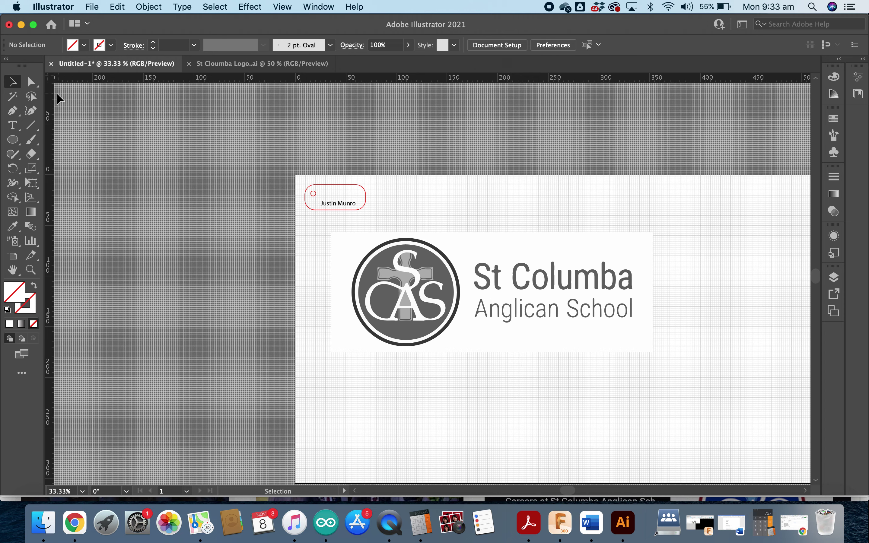
{"action": "left_click", "coordinate": [31, 83]}
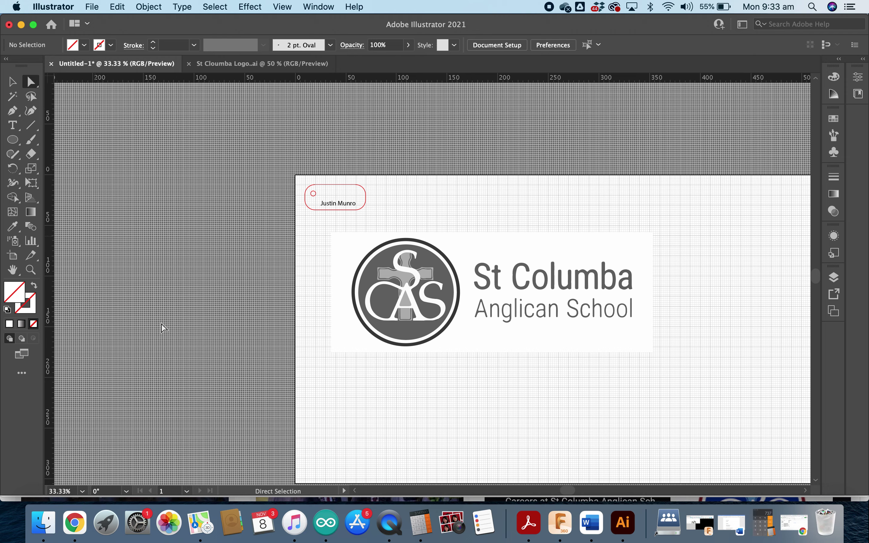
{"action": "left_click", "coordinate": [499, 346]}
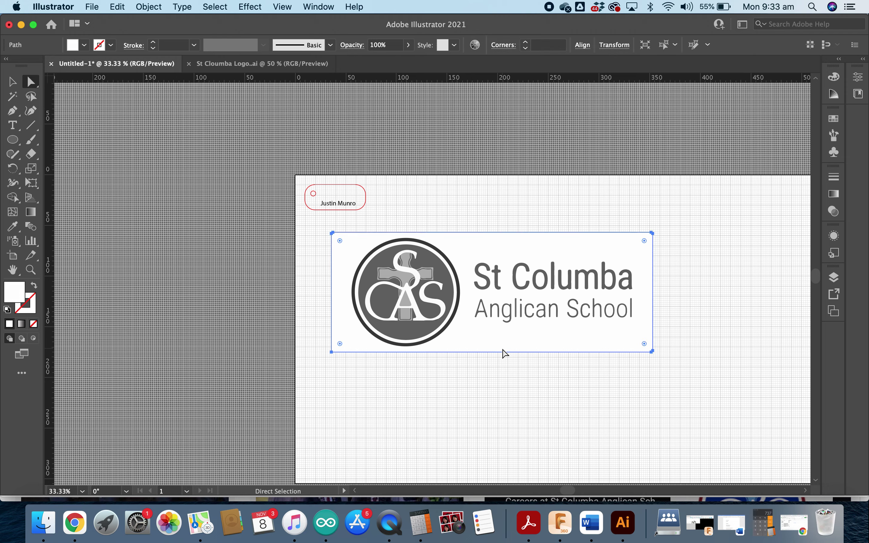
{"action": "key", "text": "Delete"}
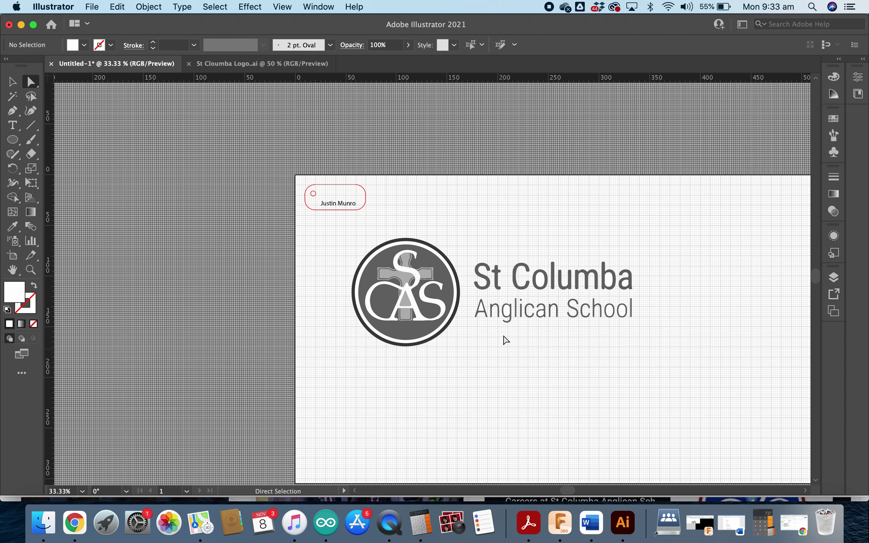
Step: Inspect the o path in Columba and one of its anchor points, then deselect
{"action": "left_click", "coordinate": [544, 286]}
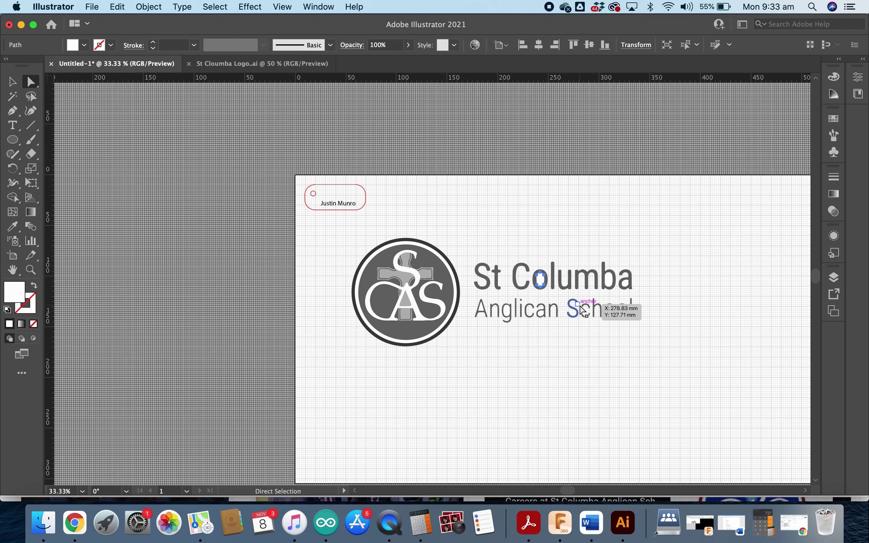
{"action": "left_click", "coordinate": [594, 378]}
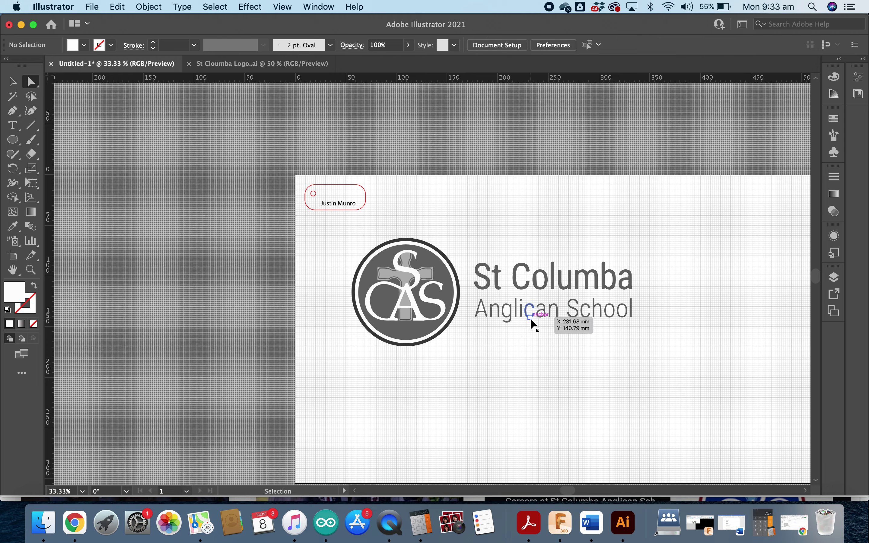
{"action": "left_click", "coordinate": [540, 286]}
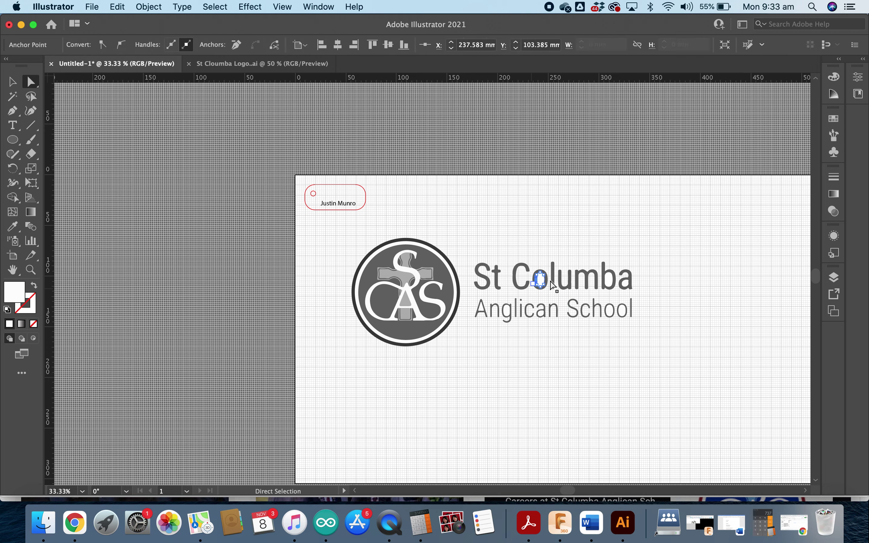
{"action": "left_click", "coordinate": [519, 233]}
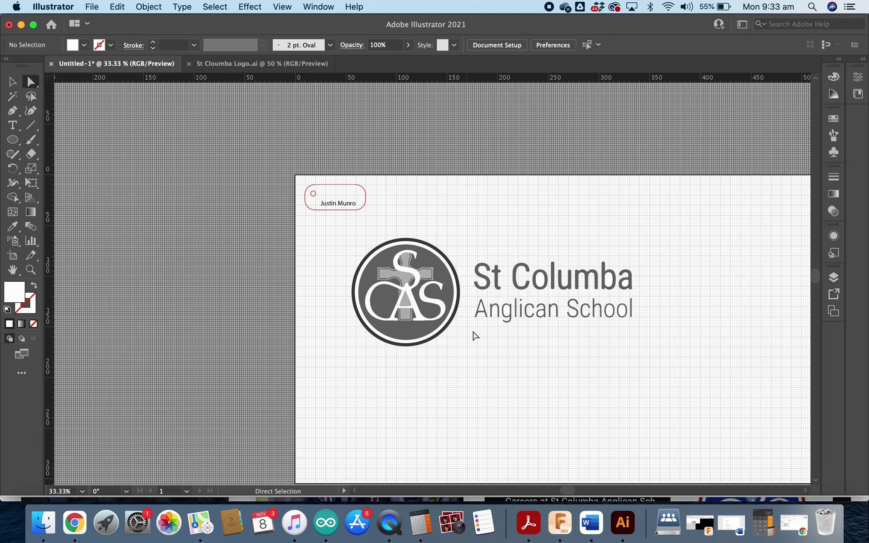
Step: Shrink the whole logo group and move it up onto the tag
{"action": "left_click", "coordinate": [12, 84]}
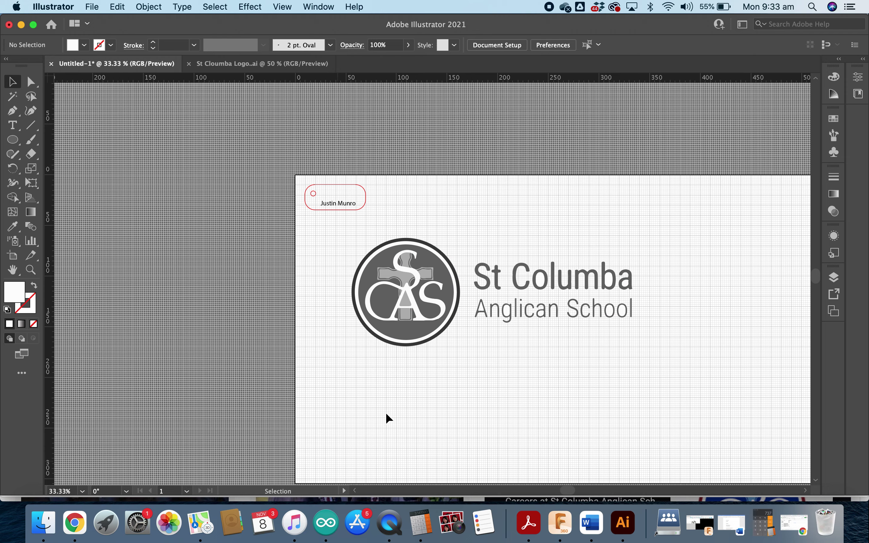
{"action": "left_click", "coordinate": [406, 312]}
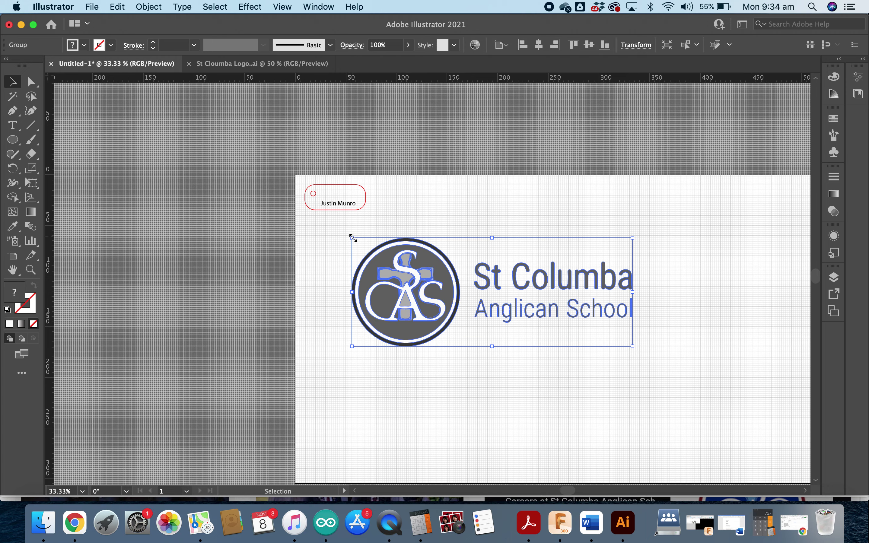
{"action": "left_click_drag", "start_coordinate": [352, 237], "coordinate": [516, 335]}
{"action": "left_click_drag", "start_coordinate": [611, 339], "coordinate": [342, 197]}
Step: Zoom in on the tag and fine-tune the logo's size, placing it in the upper right
{"action": "key", "text": "a"}
{"action": "scroll", "coordinate": [339, 200], "scroll_direction": "up", "scroll_amount": 5}
{"action": "scroll", "coordinate": [338, 201], "scroll_direction": "left", "scroll_amount": 5}
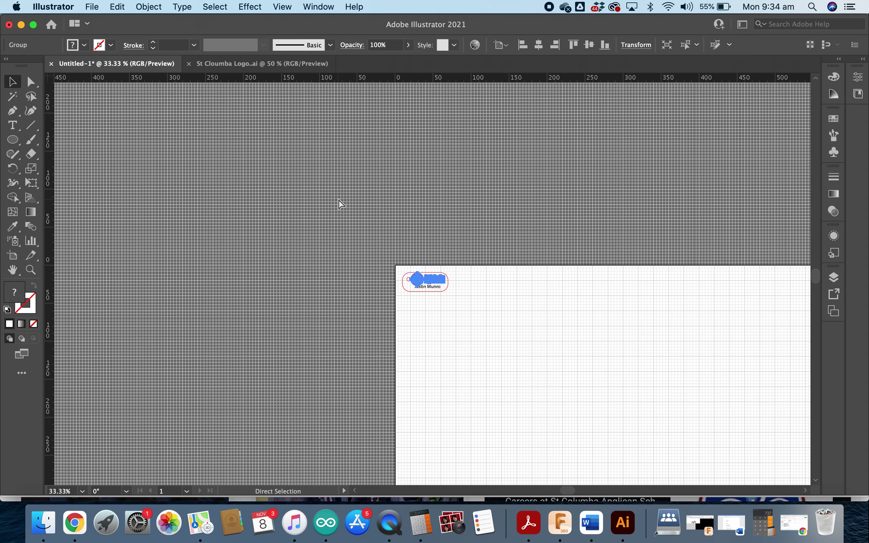
{"action": "key", "text": "super+equal"}
{"action": "key", "text": "super+equal"}
{"action": "key", "text": "super+equal"}
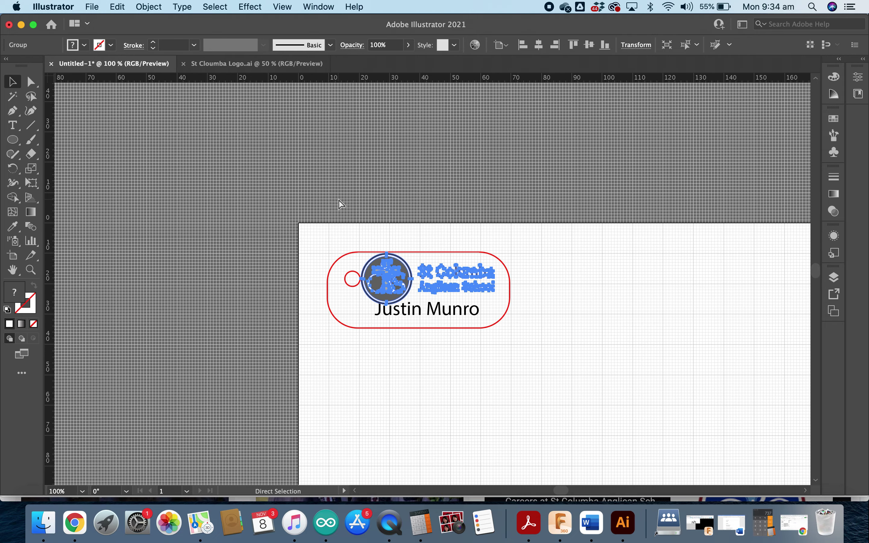
{"action": "key", "text": "super+equal"}
{"action": "key", "text": "super+equal"}
{"action": "key", "text": "v"}
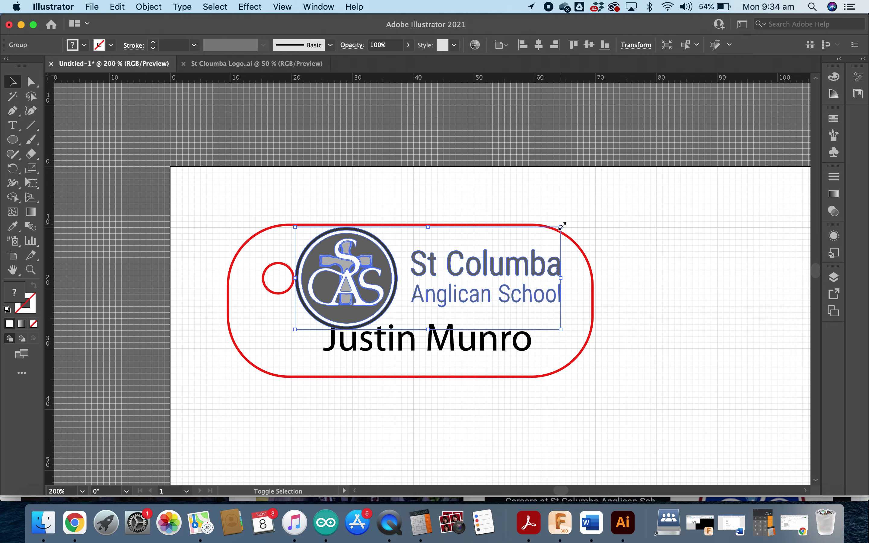
{"action": "left_click_drag", "start_coordinate": [562, 225], "coordinate": [509, 251]}
{"action": "left_click_drag", "start_coordinate": [356, 285], "coordinate": [393, 264]}
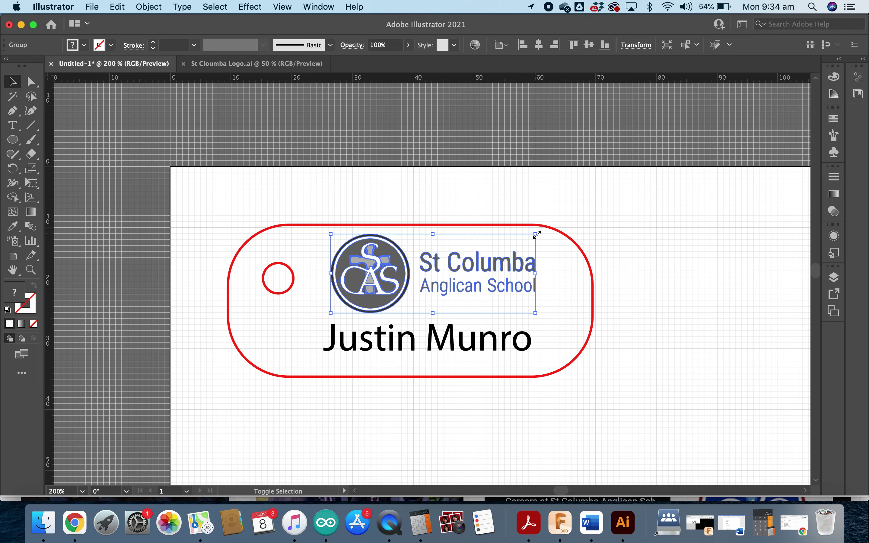
{"action": "left_click_drag", "start_coordinate": [537, 234], "coordinate": [493, 251]}
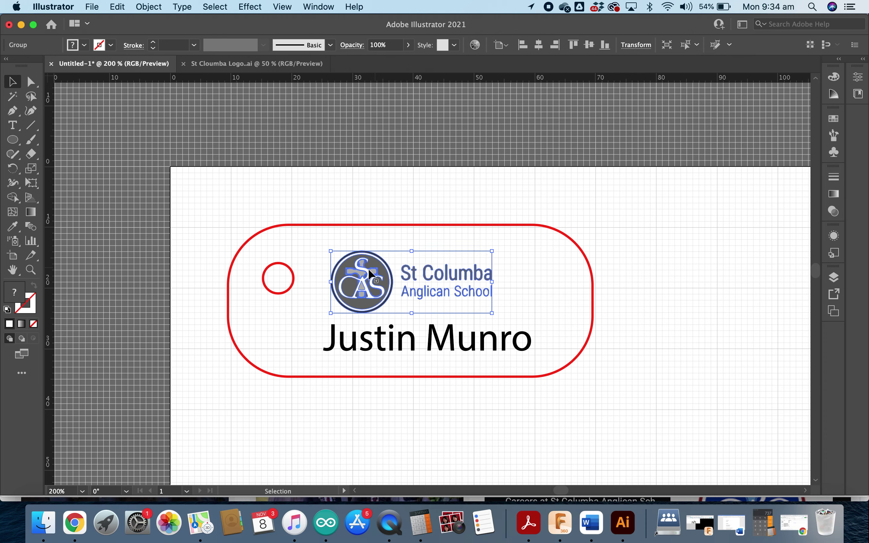
{"action": "left_click_drag", "start_coordinate": [368, 269], "coordinate": [425, 261]}
{"action": "left_click", "coordinate": [383, 342]}
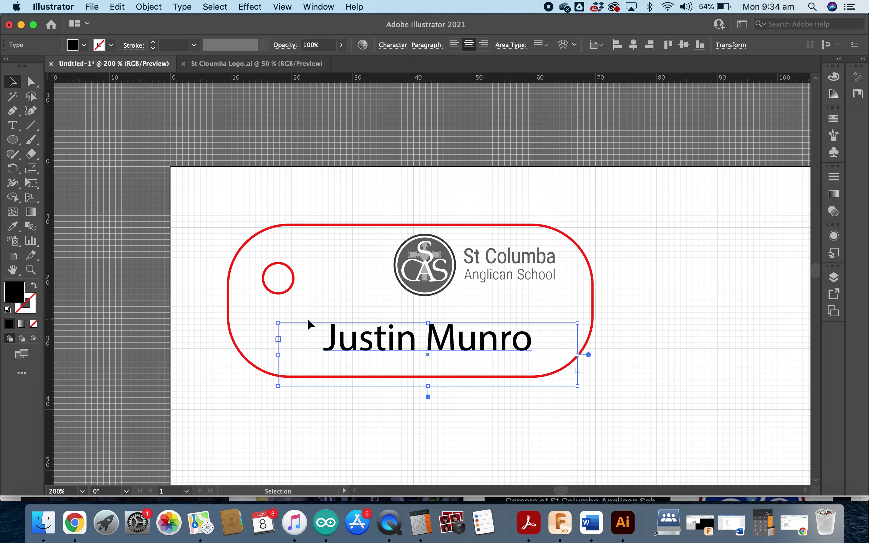
{"action": "left_click_drag", "start_coordinate": [278, 323], "coordinate": [229, 300]}
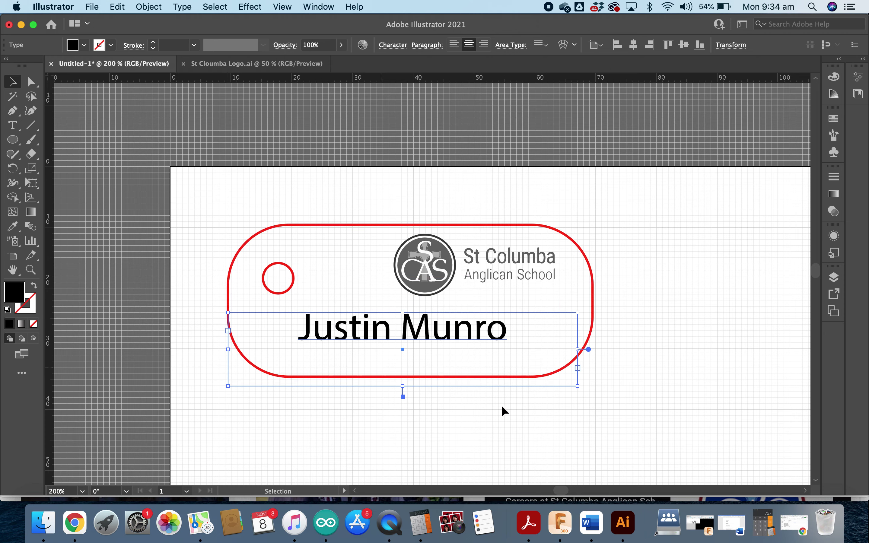
{"action": "double_click", "coordinate": [490, 331]}
{"action": "left_click_drag", "start_coordinate": [509, 330], "coordinate": [291, 334]}
{"action": "left_click", "coordinate": [385, 47]}
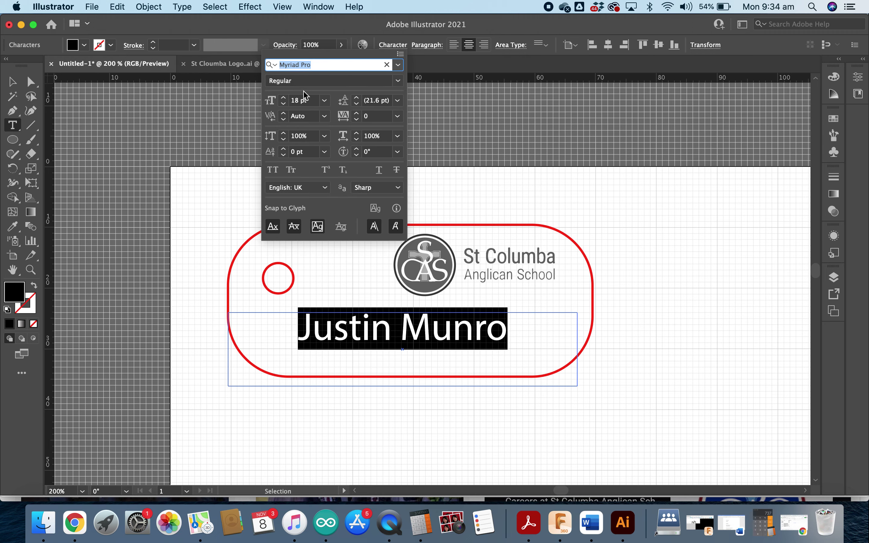
{"action": "left_click", "coordinate": [300, 102]}
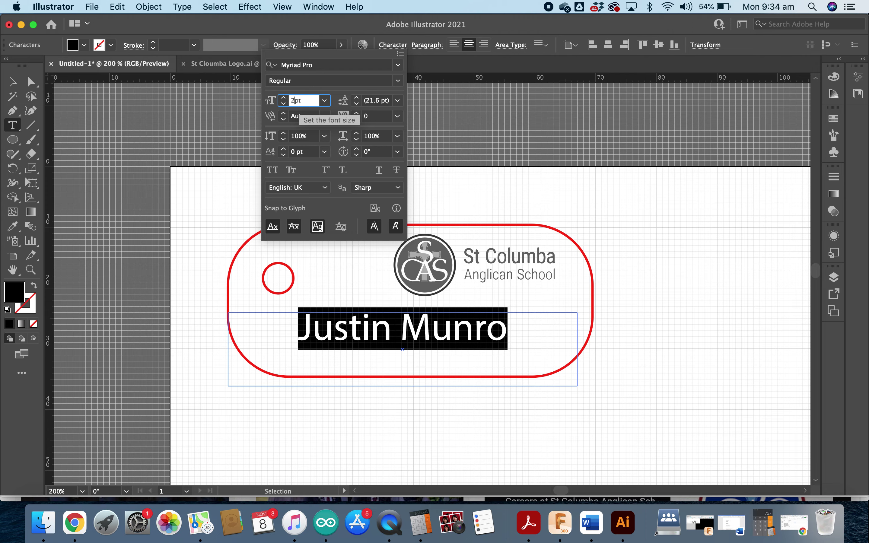
{"action": "key", "text": "Return"}
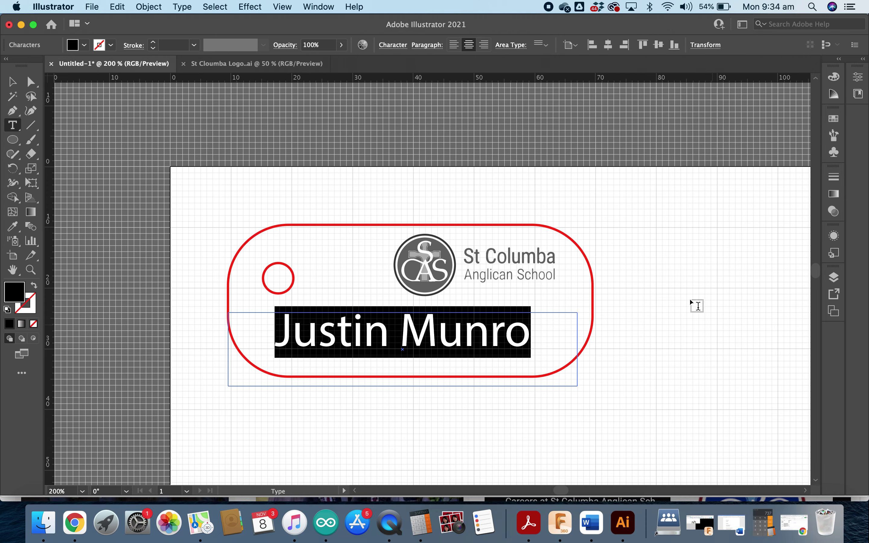
{"action": "key", "text": "super+shift+a"}
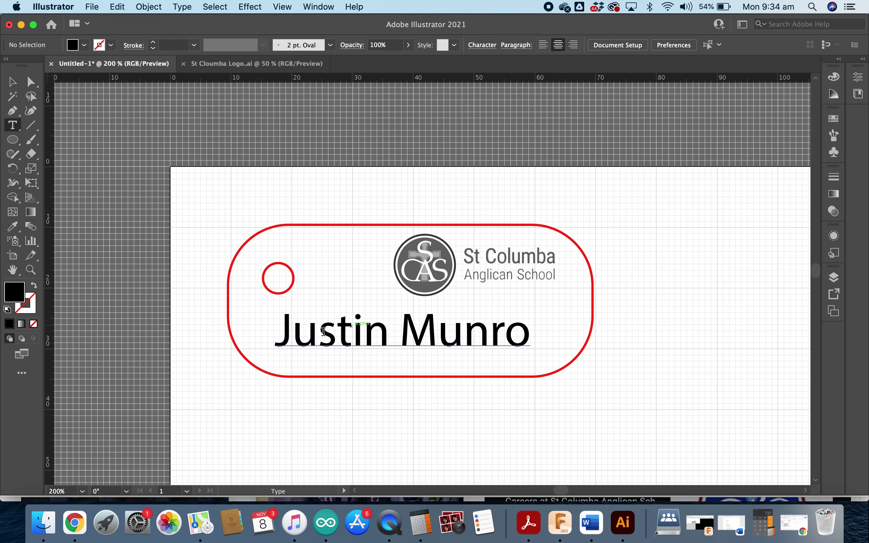
{"action": "key", "text": "v"}
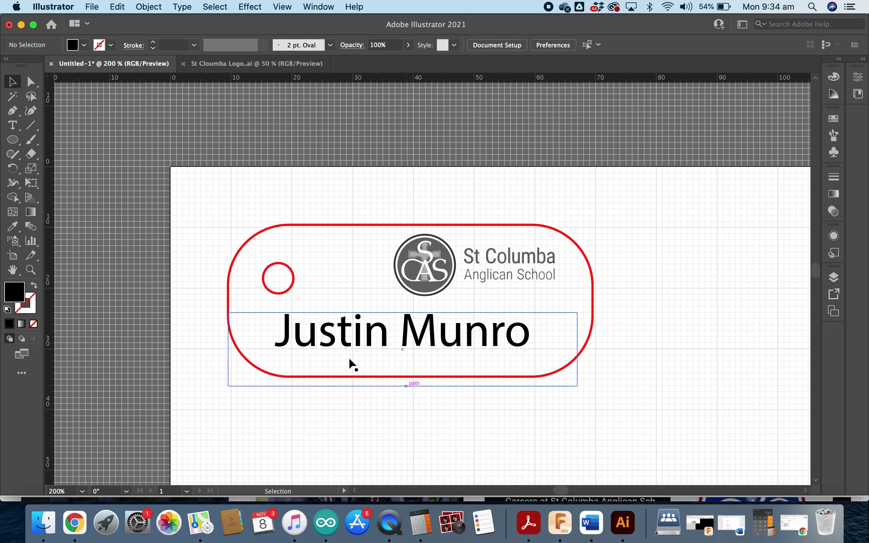
{"action": "left_click_drag", "start_coordinate": [345, 339], "coordinate": [363, 349]}
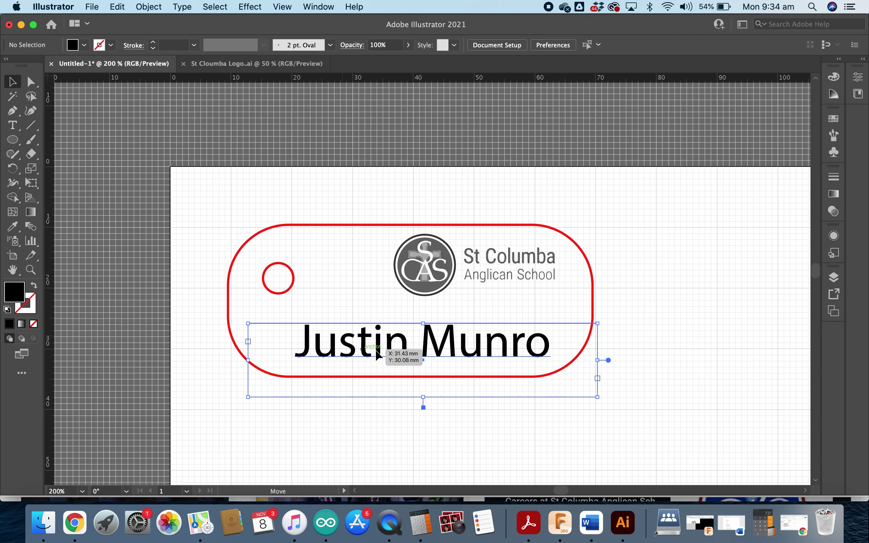
{"action": "left_click", "coordinate": [751, 347]}
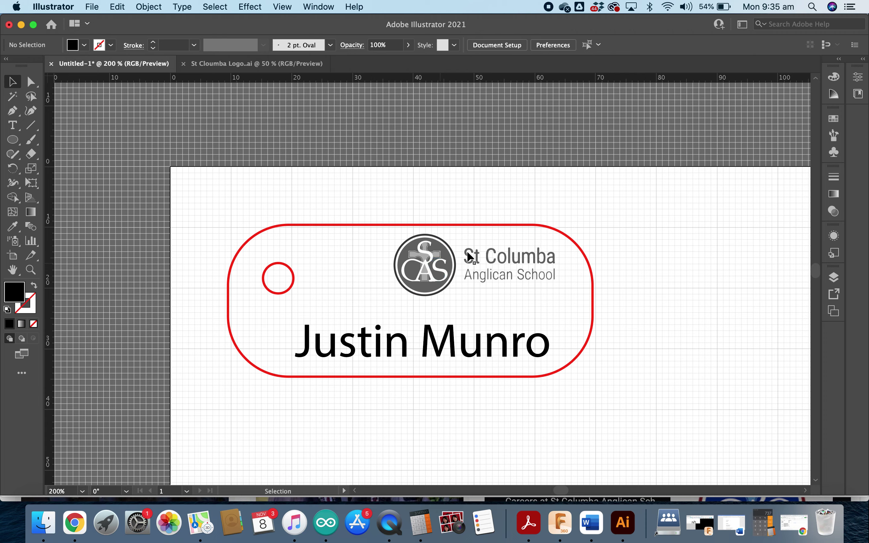
{"action": "left_click_drag", "start_coordinate": [508, 261], "coordinate": [431, 285]}
{"action": "left_click", "coordinate": [276, 293]}
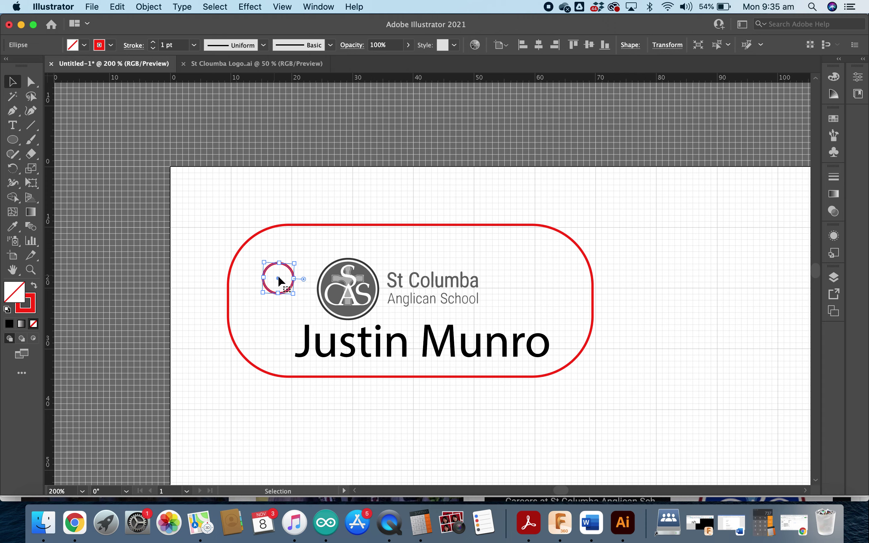
{"action": "left_click_drag", "start_coordinate": [278, 276], "coordinate": [539, 258]}
{"action": "left_click_drag", "start_coordinate": [427, 283], "coordinate": [372, 264]}
{"action": "left_click_drag", "start_coordinate": [387, 341], "coordinate": [369, 329]}
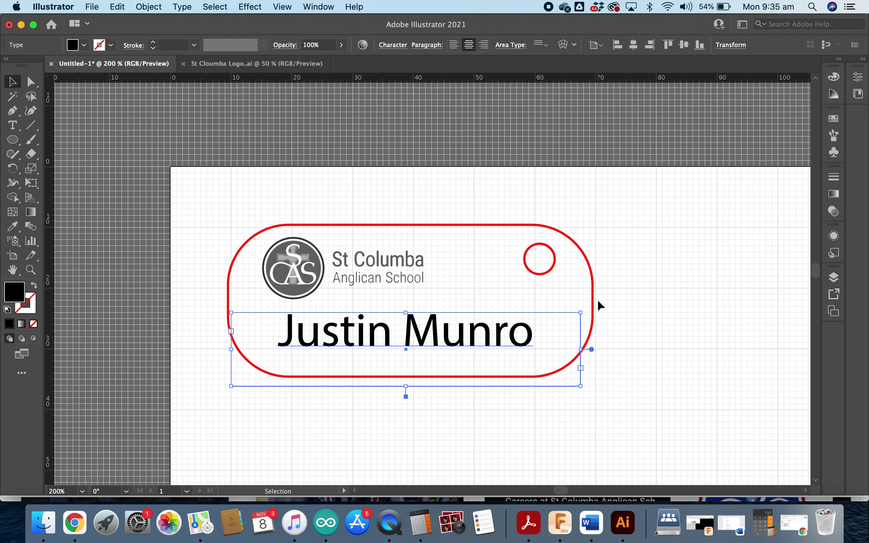
{"action": "left_click_drag", "start_coordinate": [543, 278], "coordinate": [546, 283]}
{"action": "left_click", "coordinate": [666, 340]}
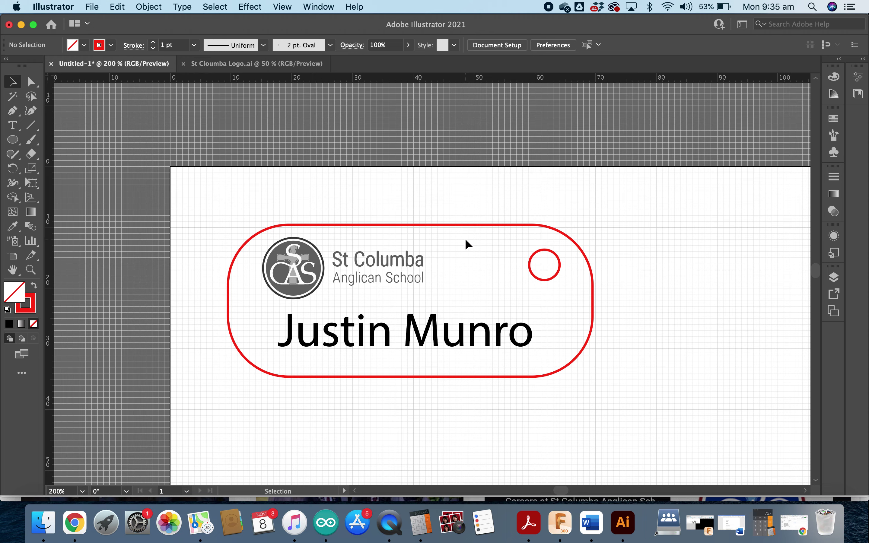
Step: Give the tag outline and the hole circle a 0.01 pt stroke weight
{"action": "left_click", "coordinate": [469, 225]}
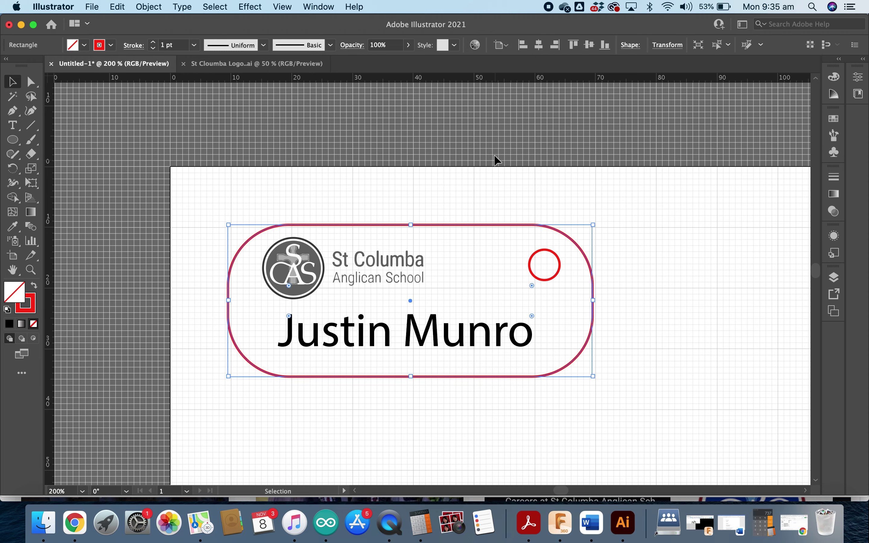
{"action": "left_click", "coordinate": [167, 43]}
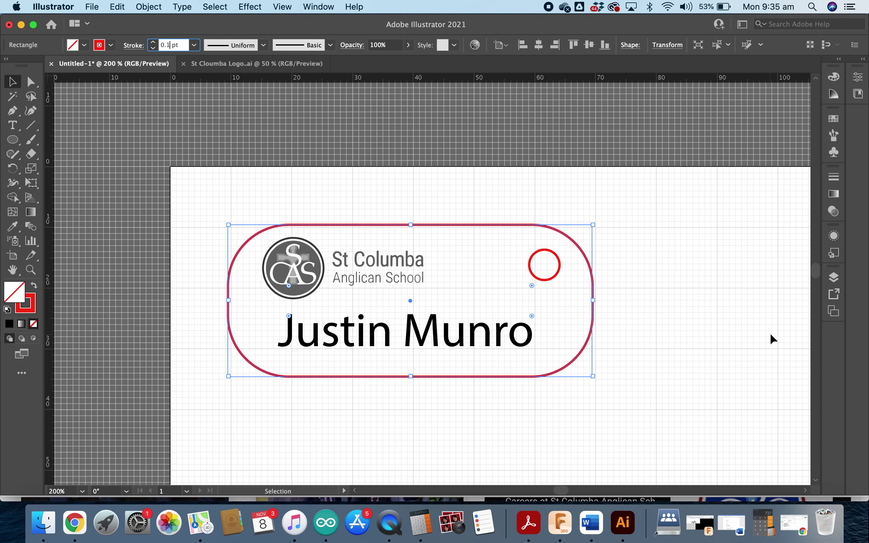
{"action": "left_click", "coordinate": [534, 272]}
{"action": "left_click", "coordinate": [539, 278]}
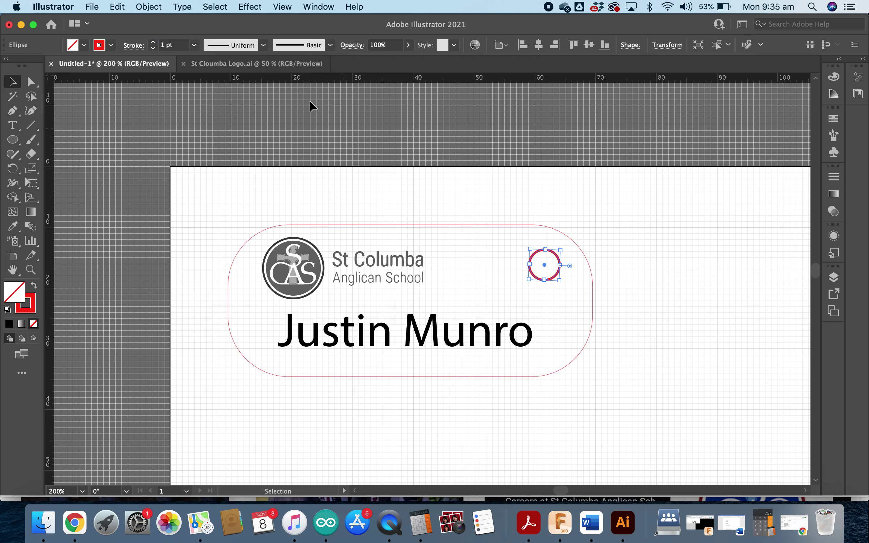
{"action": "double_click", "coordinate": [166, 45]}
{"action": "type", "text": "0"}
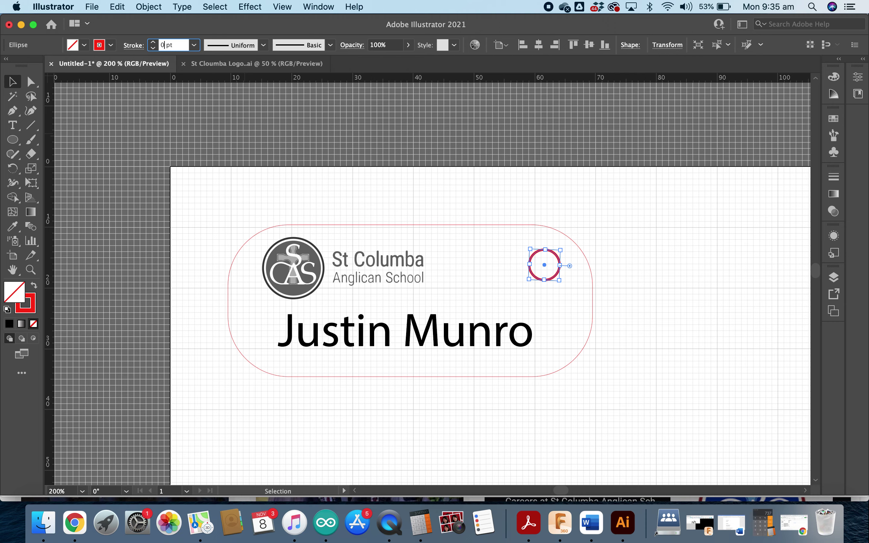
{"action": "type", "text": ".01"}
{"action": "key", "text": "Return"}
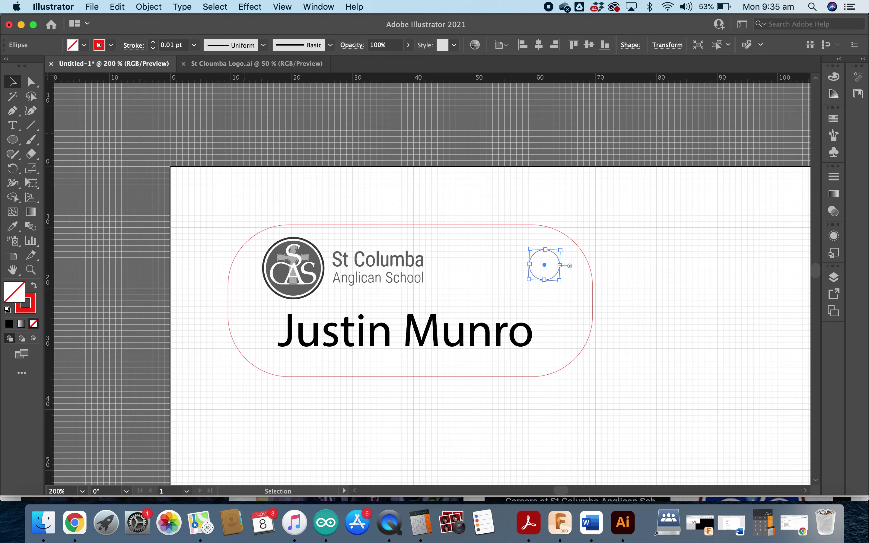
{"action": "left_click", "coordinate": [742, 272]}
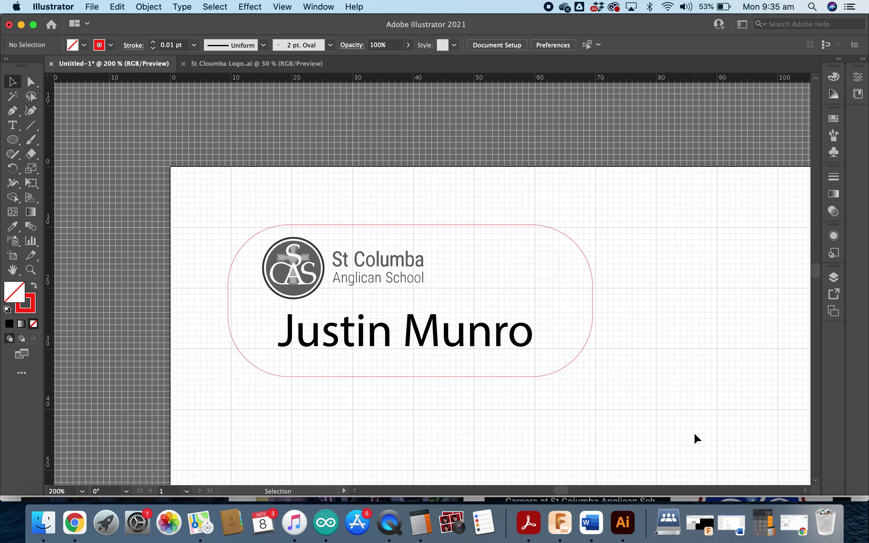
Step: Reapply the 0.01 pt stroke weight to the rounded tag outline
{"action": "left_click", "coordinate": [593, 316]}
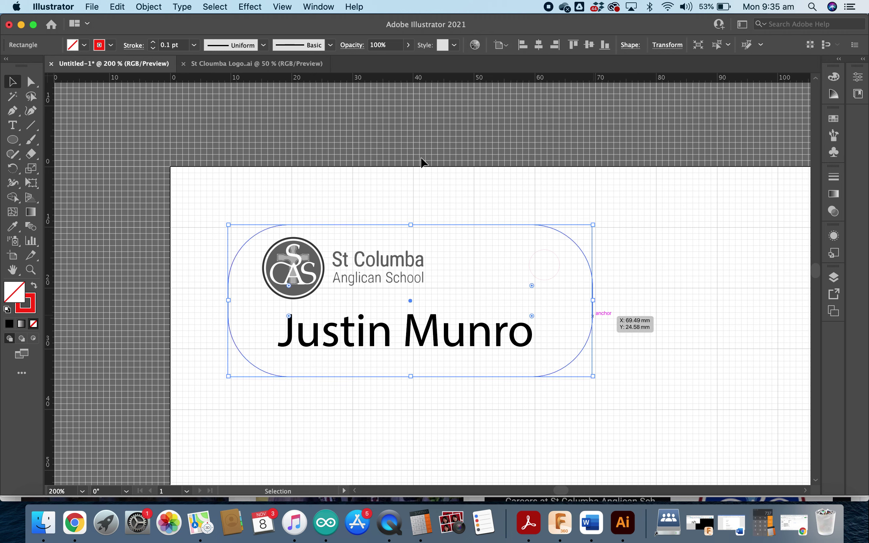
{"action": "left_click", "coordinate": [170, 44]}
{"action": "type", "text": "0"}
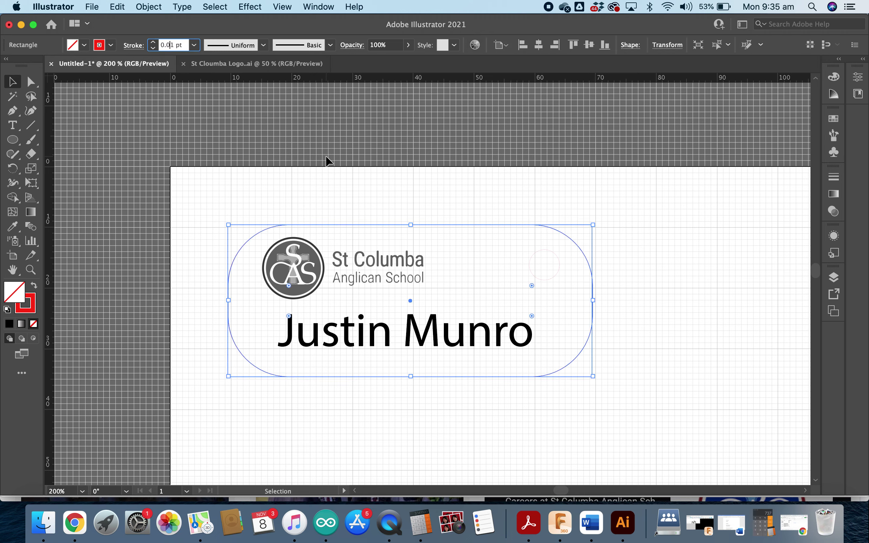
{"action": "key", "text": "Return"}
{"action": "left_click", "coordinate": [743, 291]}
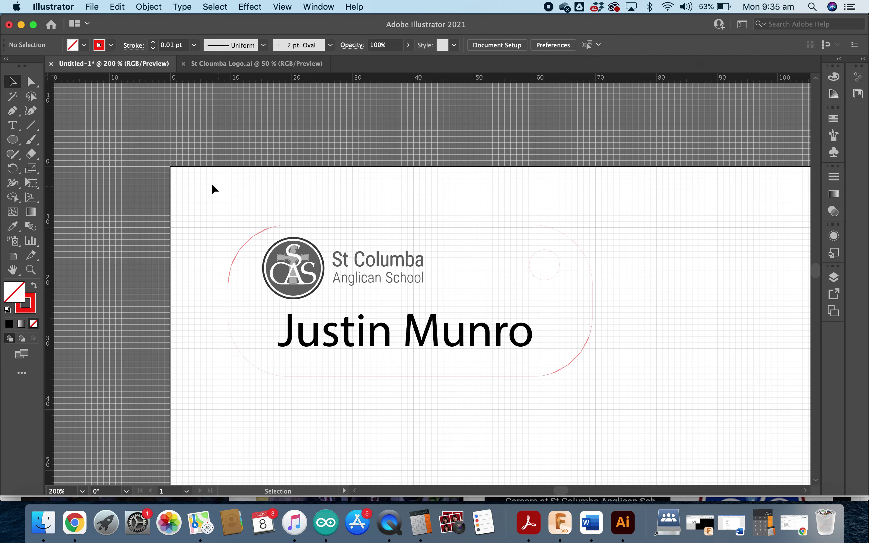
Step: Marquee-select the outline, hole, logo and name and move them together toward the artboard's top left
{"action": "left_click_drag", "start_coordinate": [213, 184], "coordinate": [675, 410]}
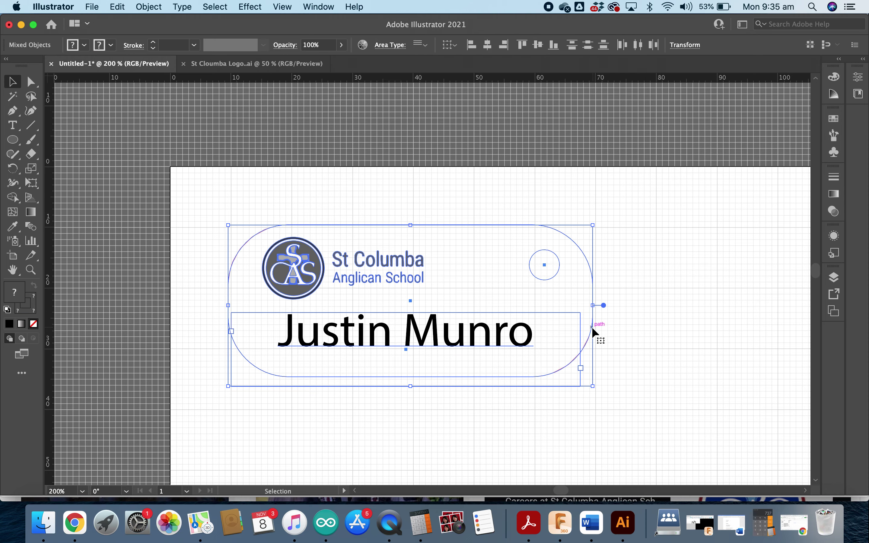
{"action": "left_click_drag", "start_coordinate": [593, 327], "coordinate": [549, 285]}
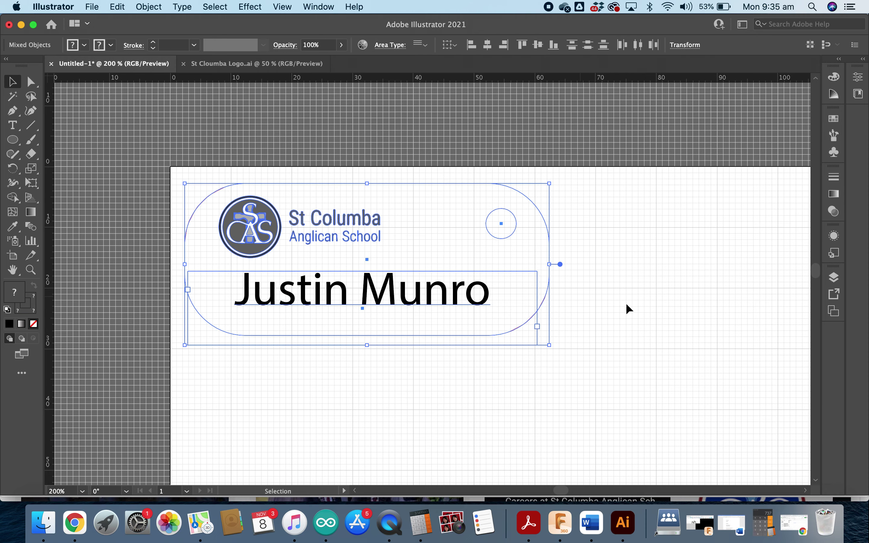
{"action": "left_click", "coordinate": [697, 378]}
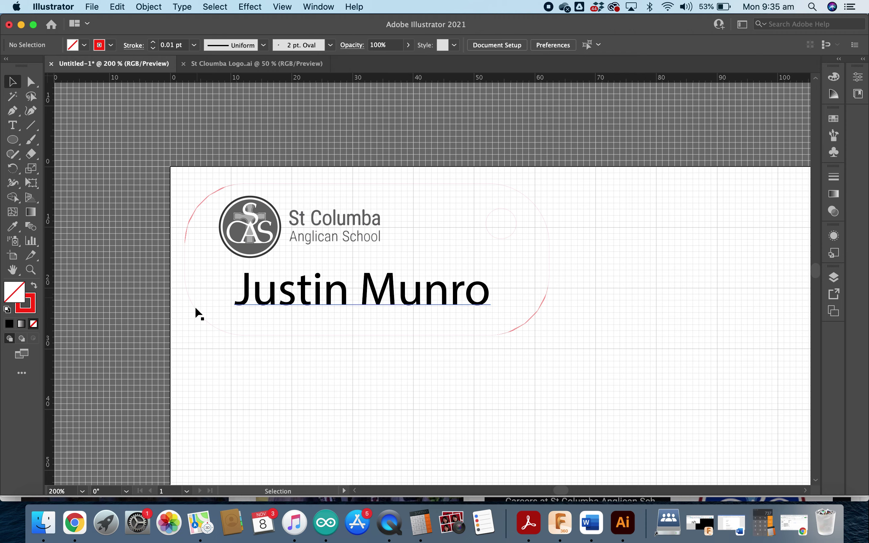